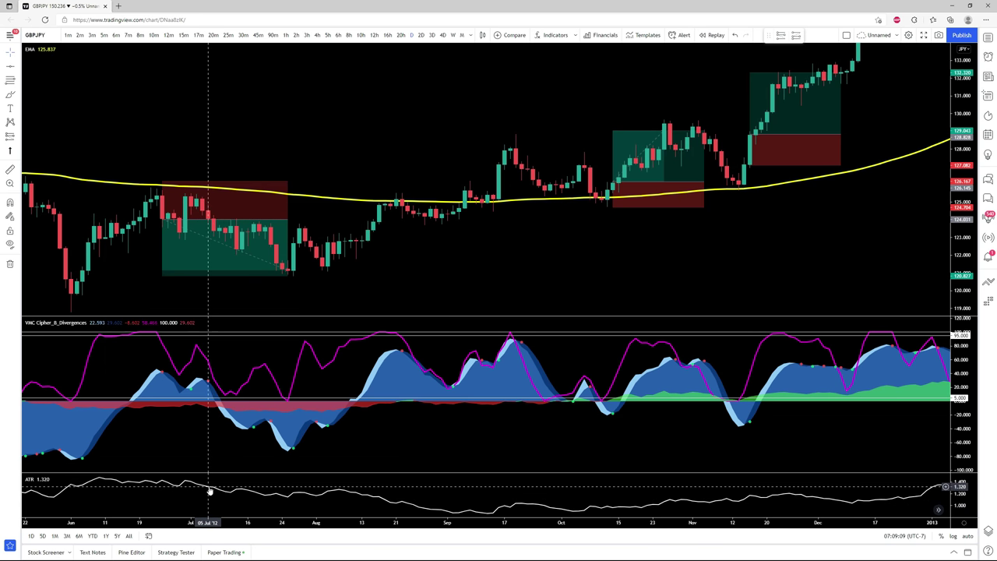
pyautogui.rightClick(209, 491)
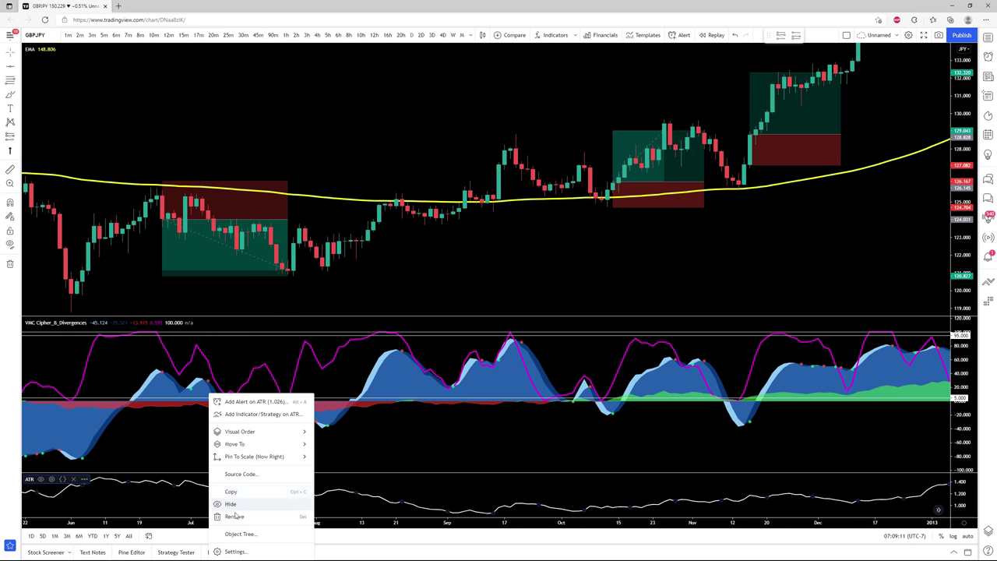
pyautogui.click(234, 529)
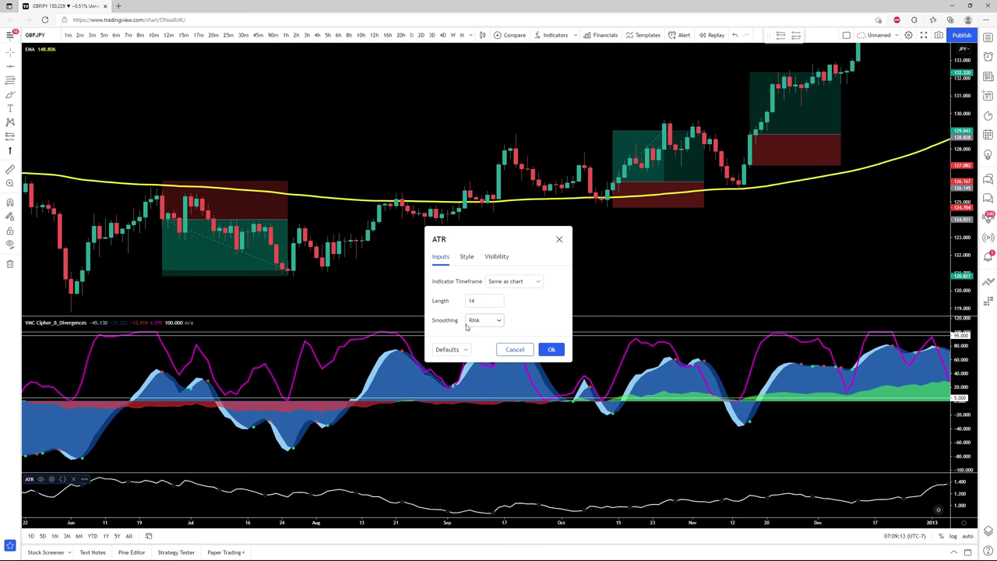
pyautogui.click(550, 350)
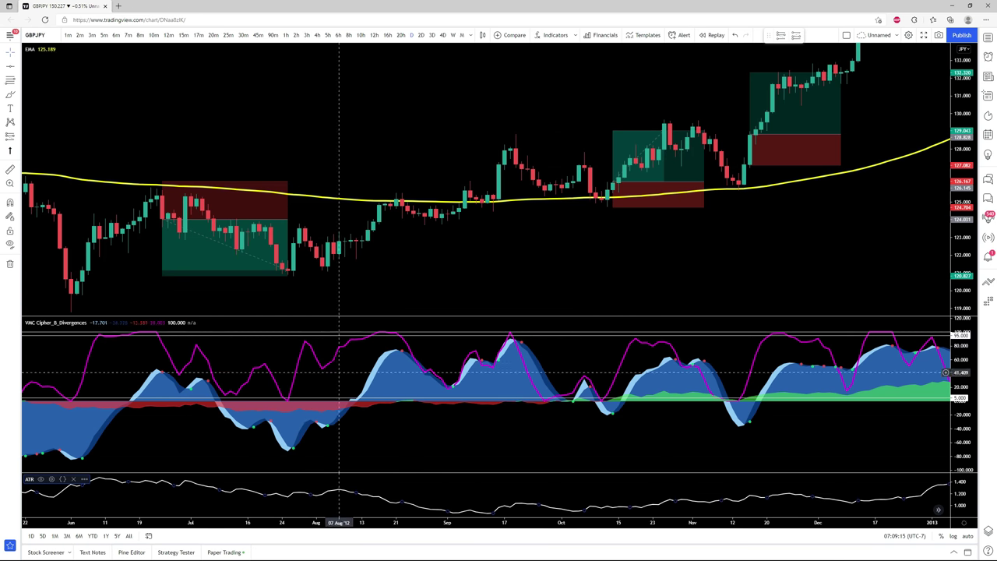
pyautogui.click(547, 35)
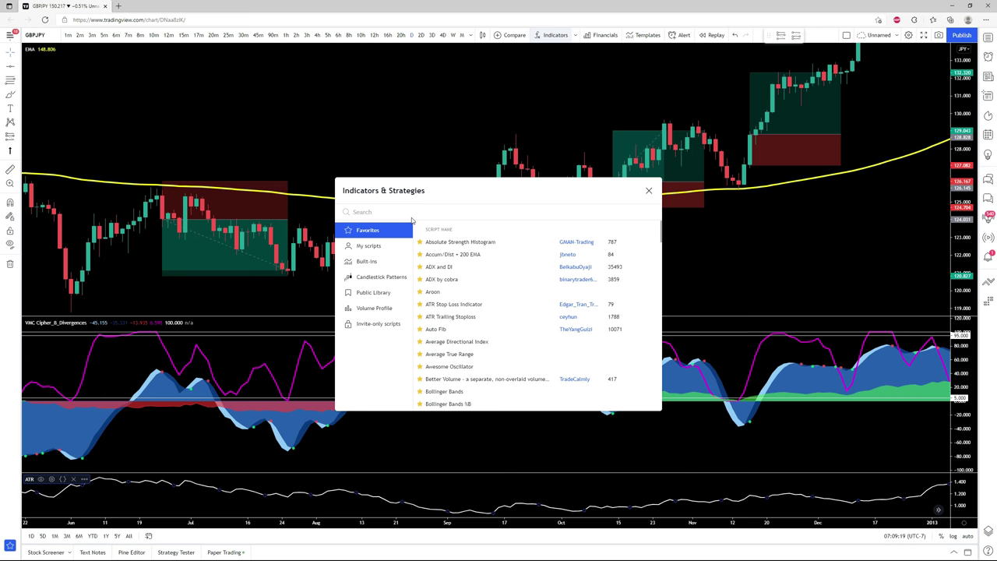
pyautogui.write('vumanchu')
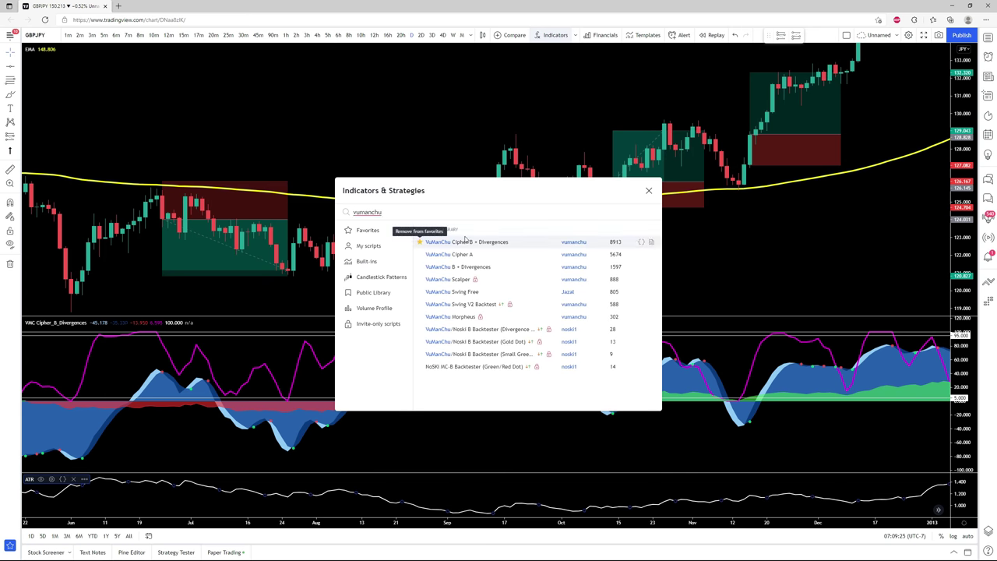
pyautogui.click(648, 190)
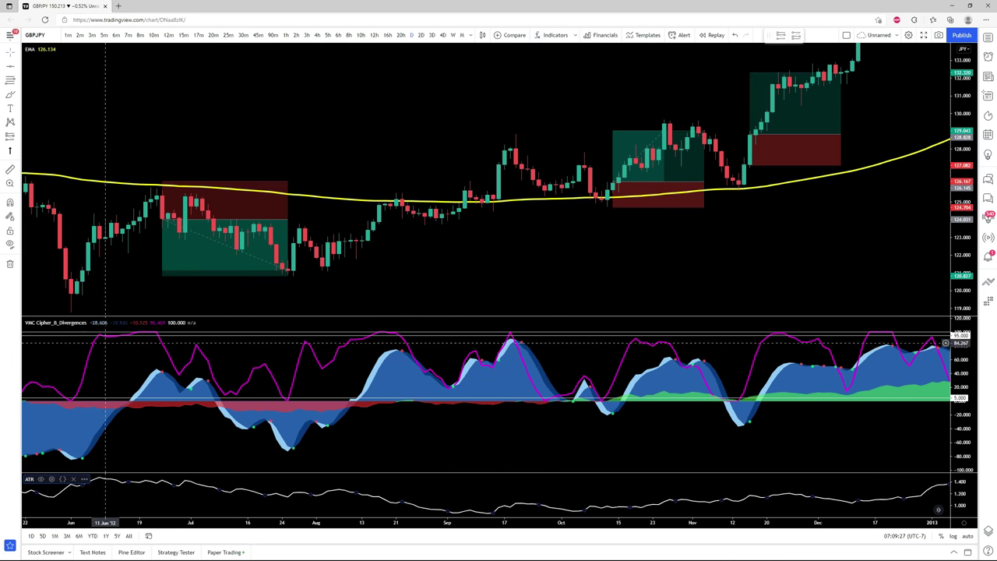
pyautogui.click(104, 322)
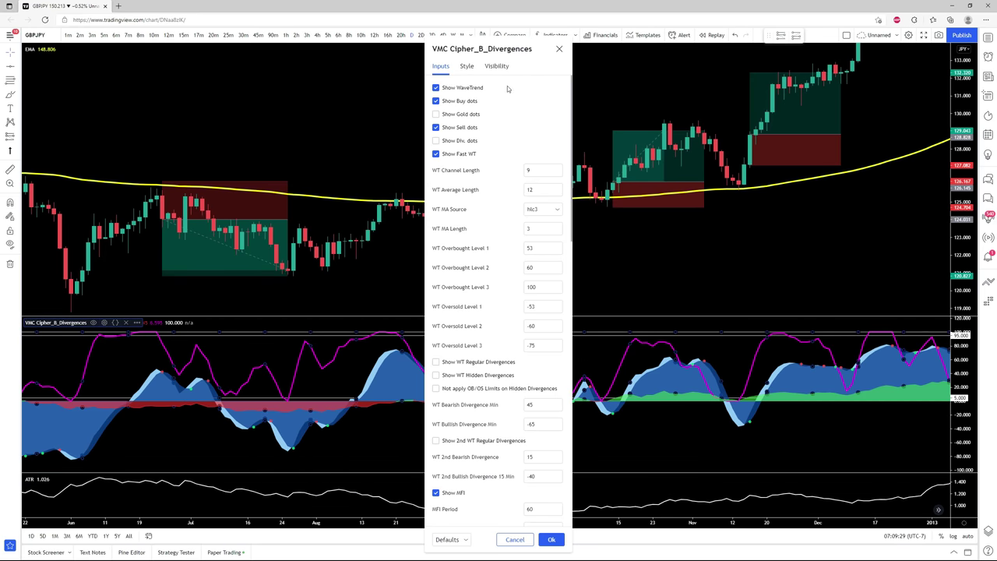
pyautogui.click(472, 66)
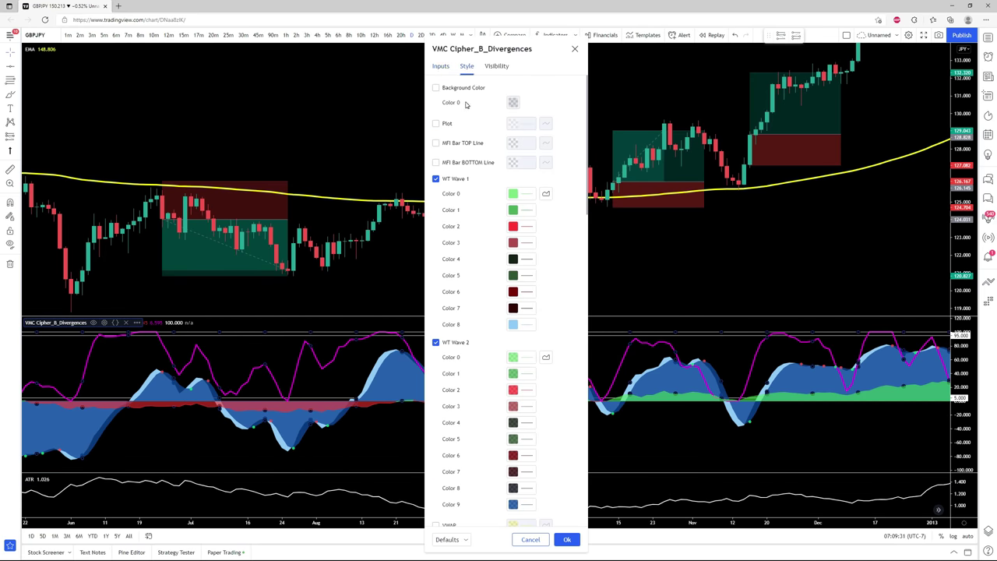
pyautogui.scroll(-5, 472, 140)
pyautogui.scroll(-10, 483, 119)
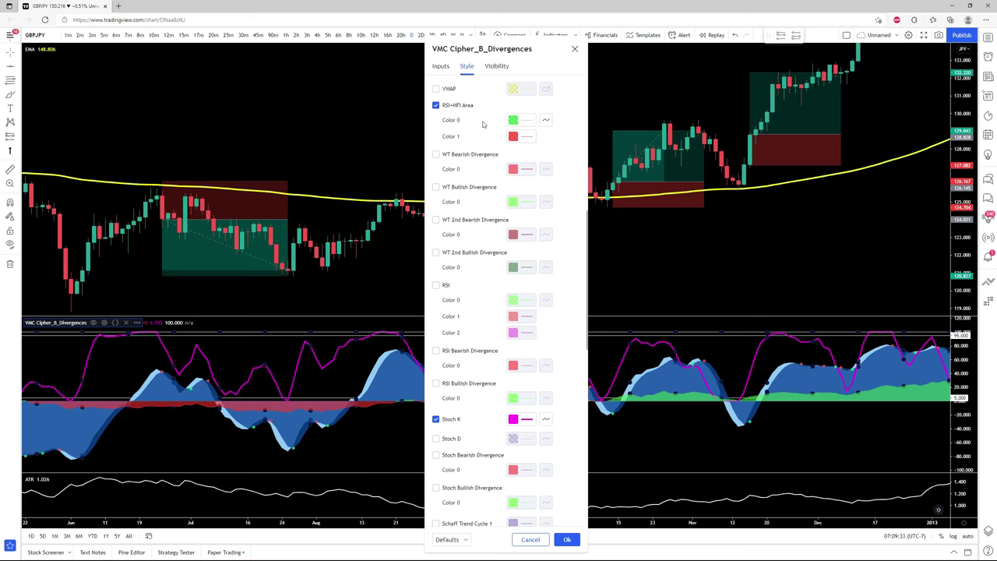
pyautogui.scroll(-2, 483, 126)
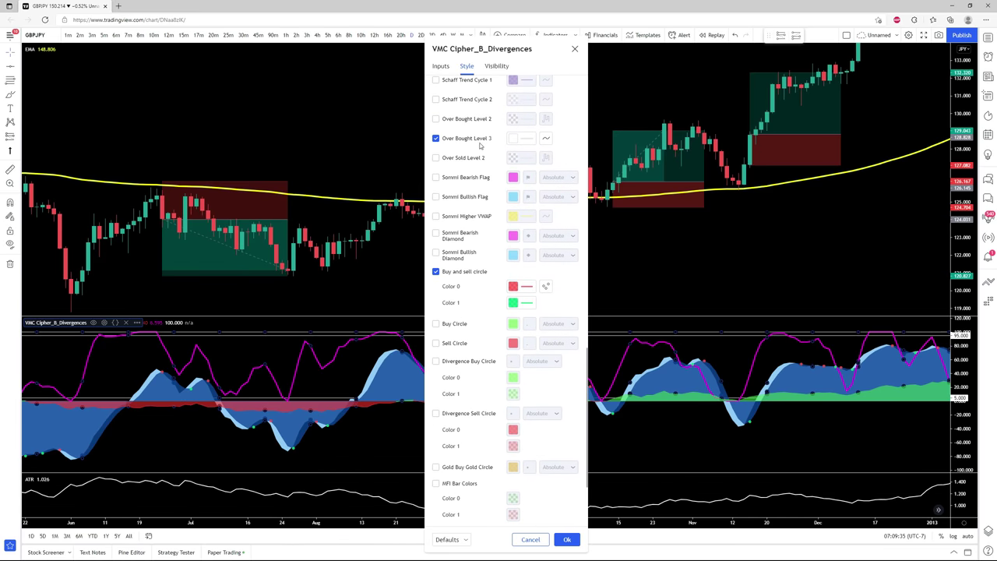
pyautogui.scroll(-1, 463, 225)
pyautogui.scroll(-1, 451, 238)
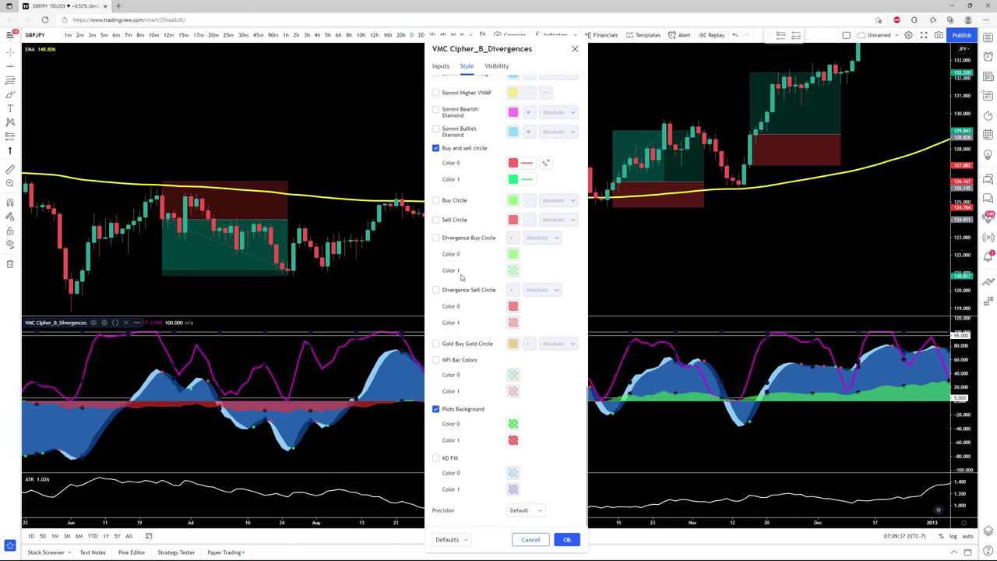
pyautogui.scroll(12, 471, 132)
pyautogui.scroll(5, 471, 132)
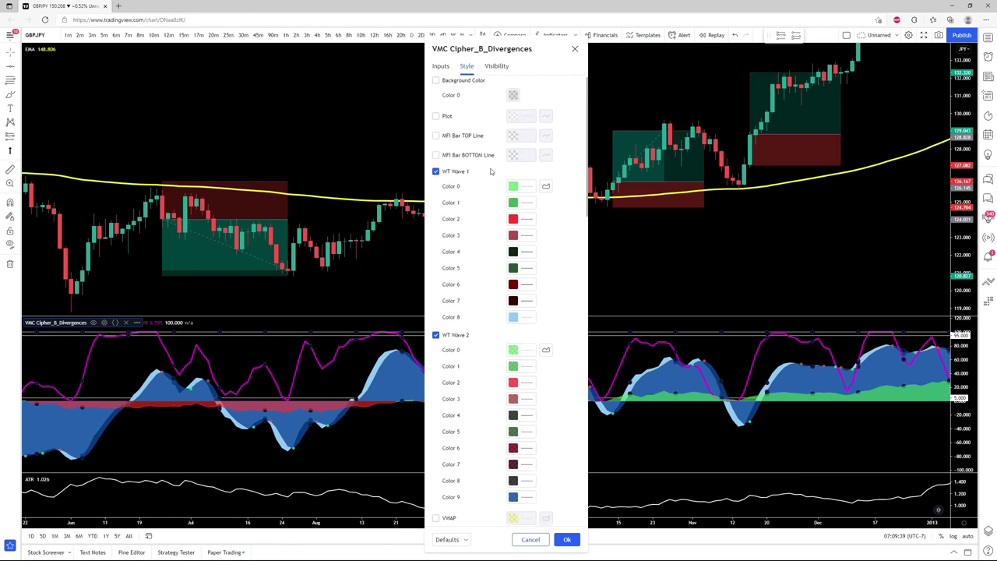
pyautogui.click(441, 65)
pyautogui.scroll(-6, 490, 287)
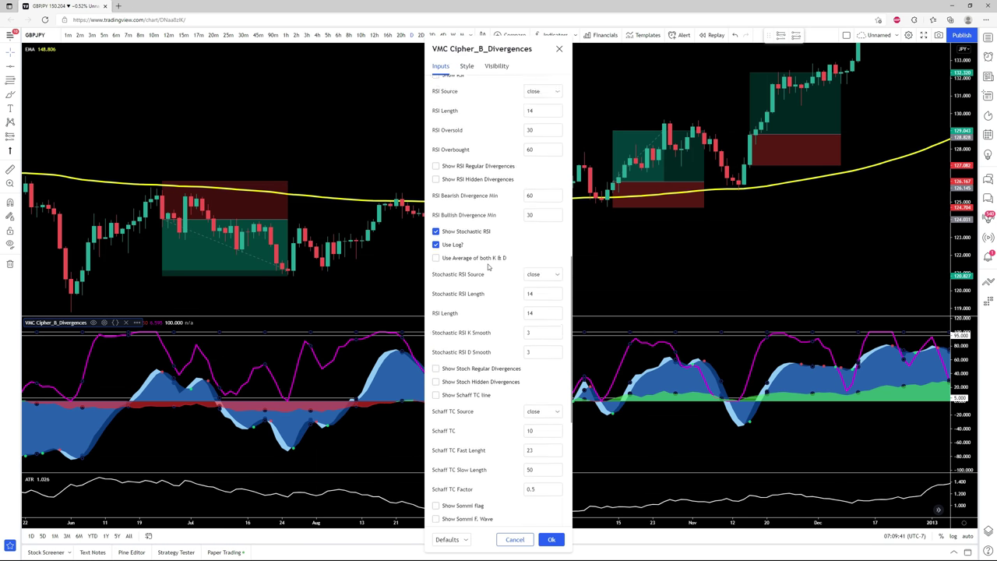
pyautogui.scroll(4, 489, 269)
pyautogui.scroll(3, 489, 269)
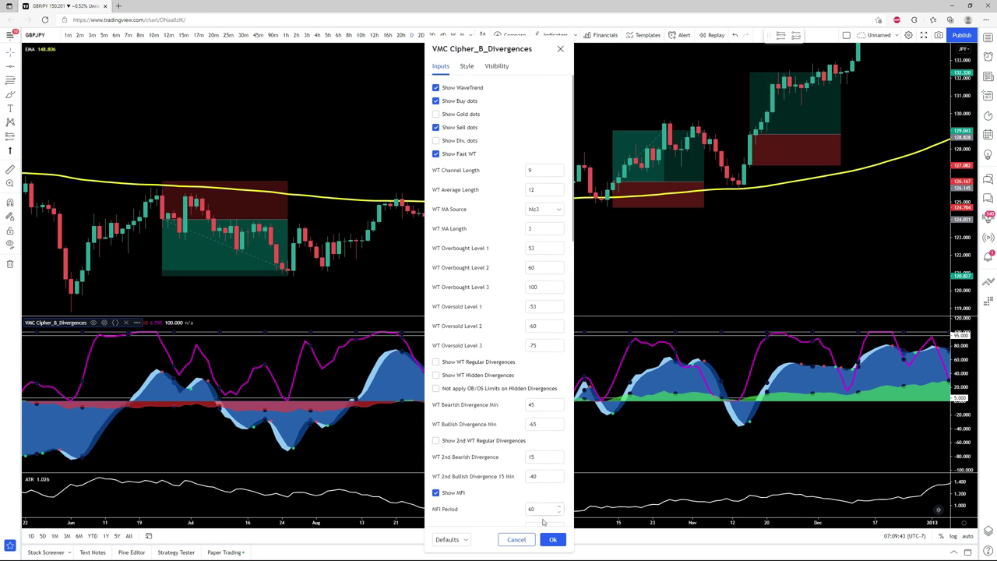
pyautogui.click(550, 539)
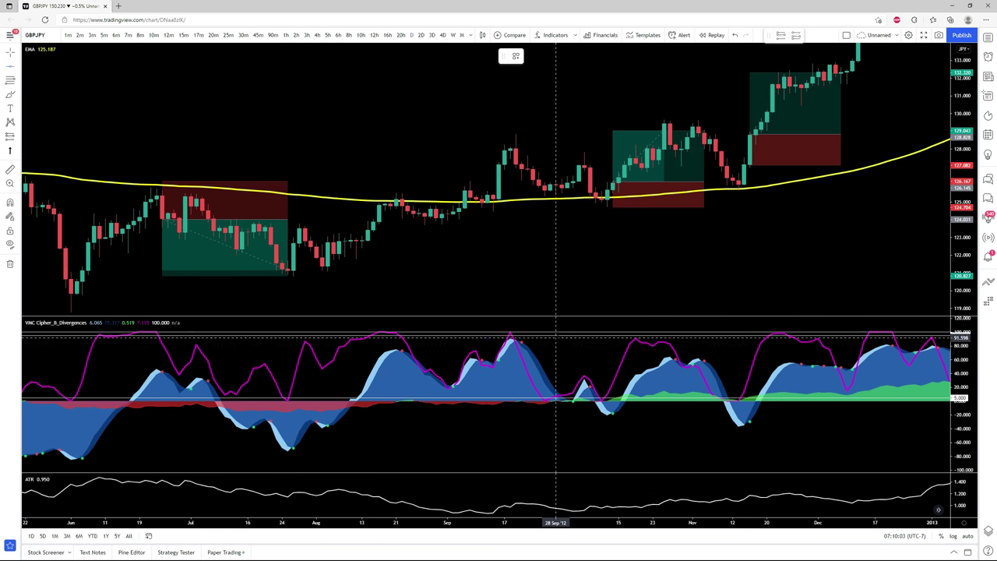
# Place a temporary horizontal level on the oscillator pane, check its settings, then remove it
pyautogui.click(575, 355)
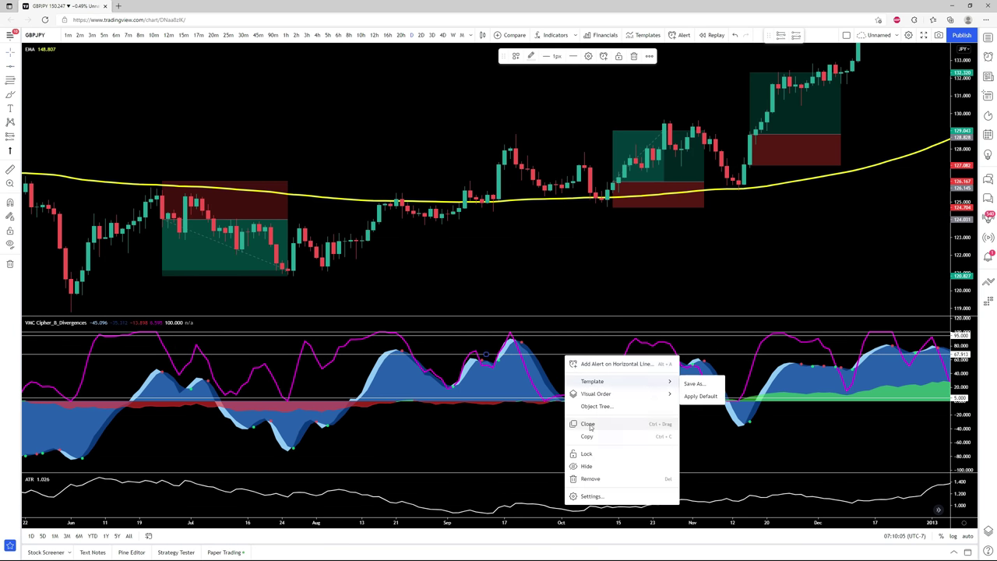
pyautogui.click(590, 496)
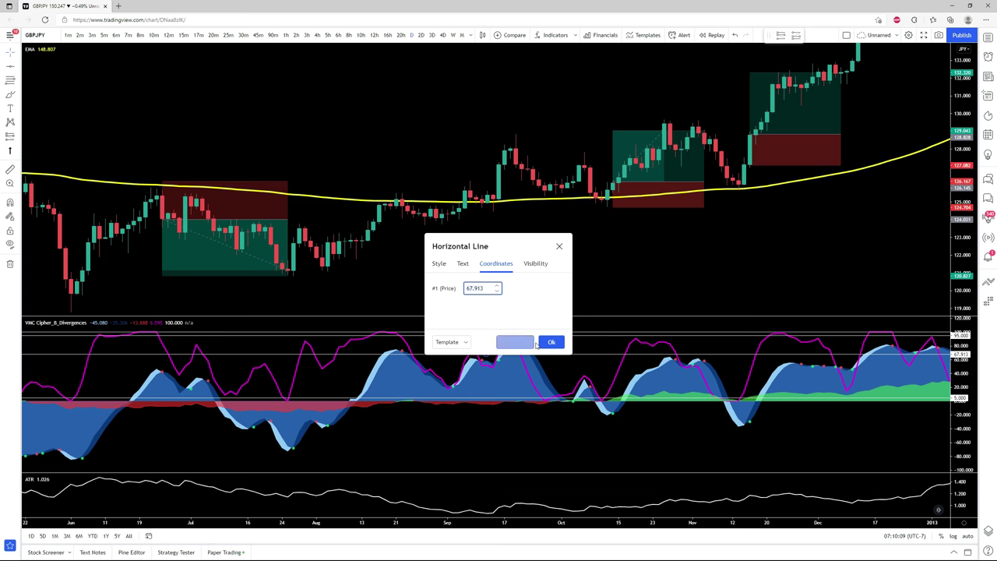
pyautogui.click(558, 246)
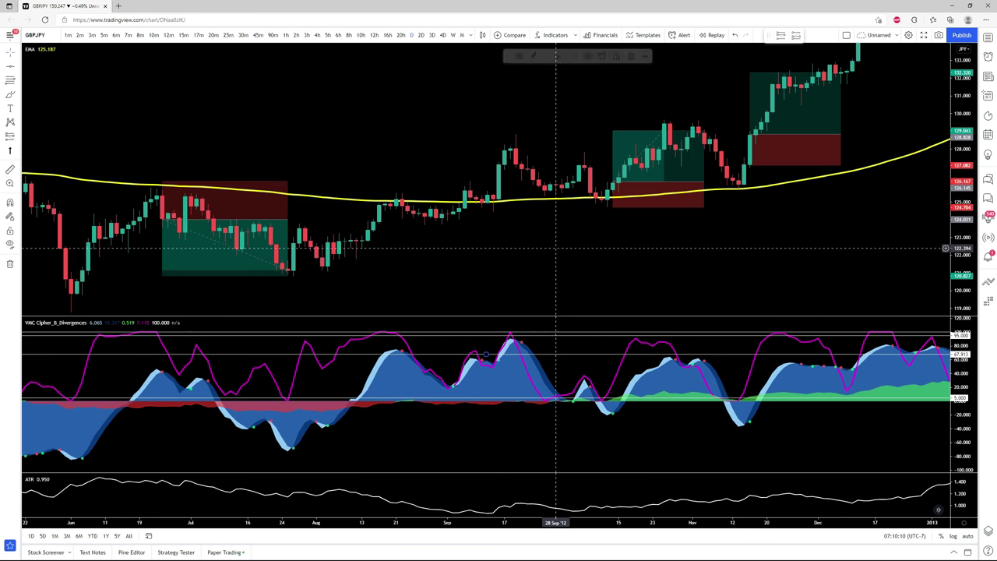
pyautogui.rightClick(569, 358)
pyautogui.click(599, 476)
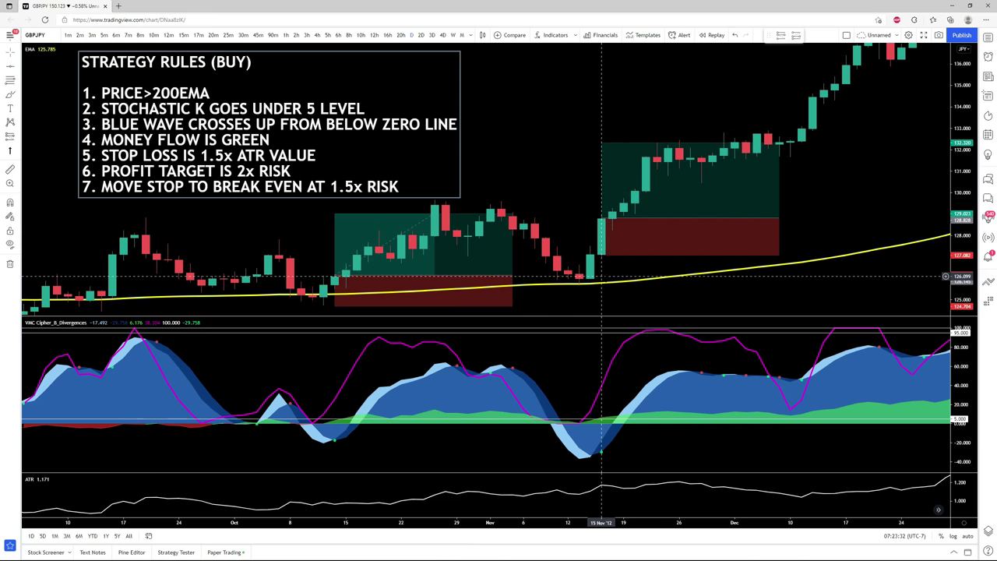
# Raise the November 2012 long trade's stop to its entry and readjust its profit target
pyautogui.click(602, 226)
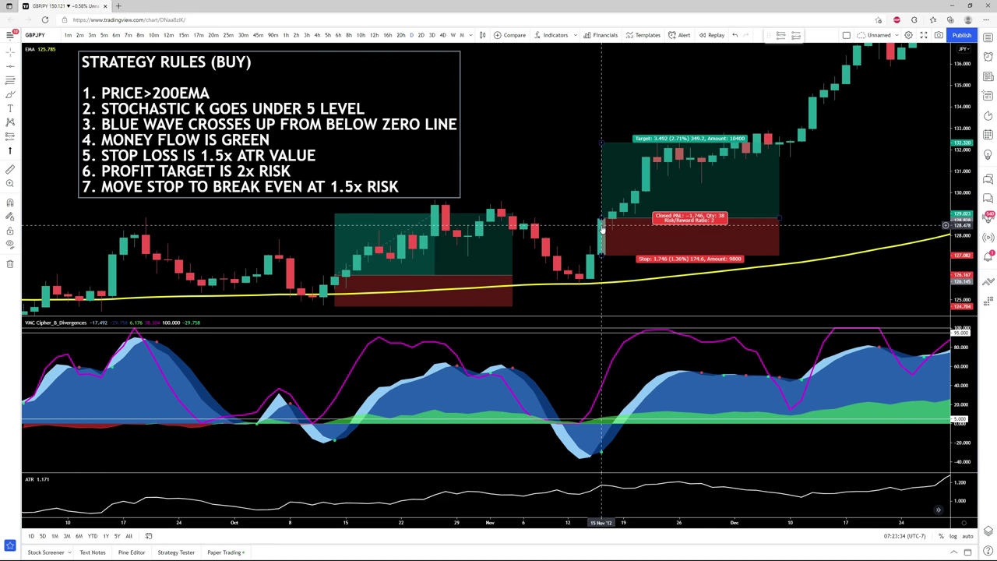
pyautogui.moveTo(601, 142); pyautogui.dragTo(601, 160)
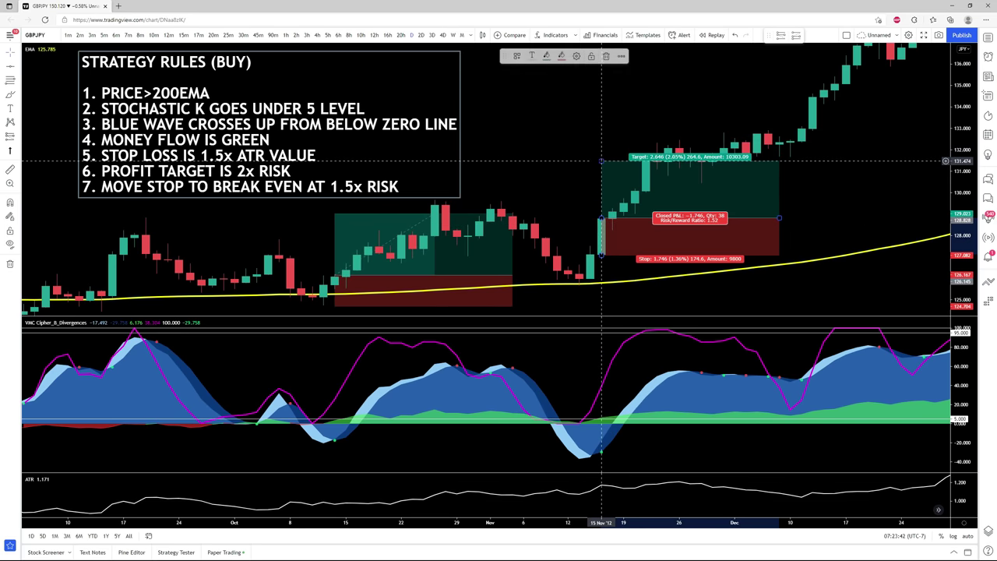
pyautogui.moveTo(601, 255); pyautogui.dragTo(603, 214)
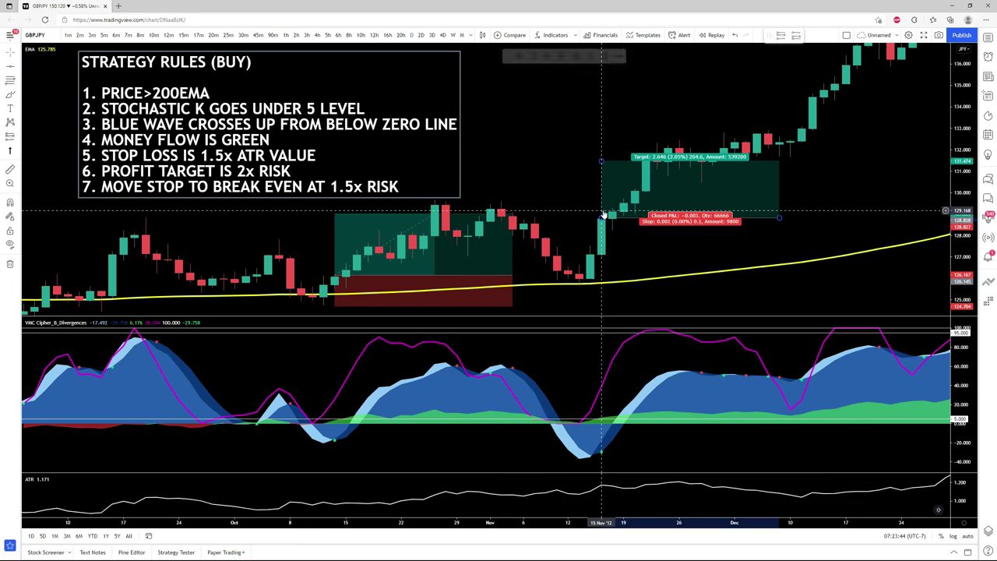
pyautogui.moveTo(601, 160); pyautogui.dragTo(595, 144)
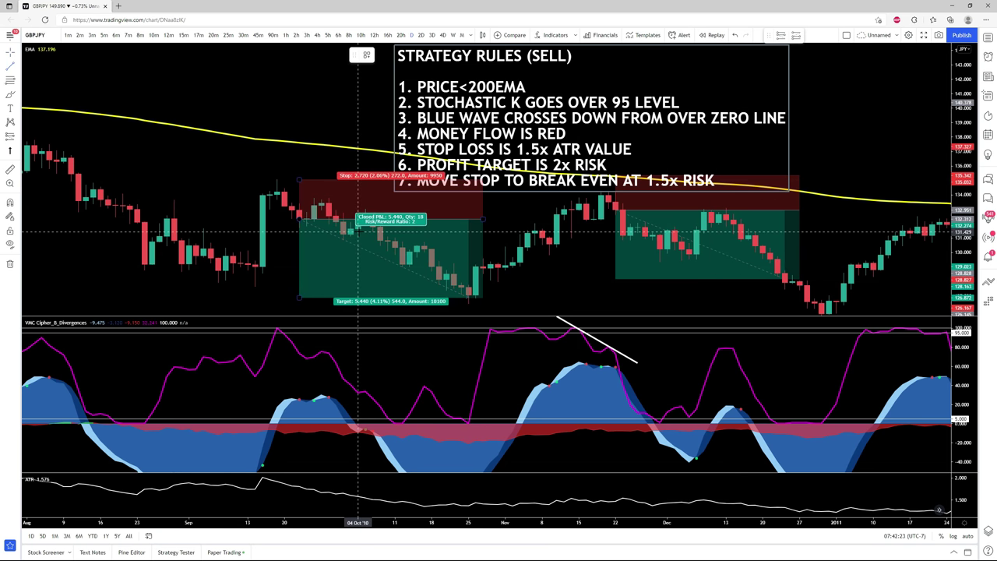
# Draw a trend line joining the earlier and later November price highs
pyautogui.click(549, 212)
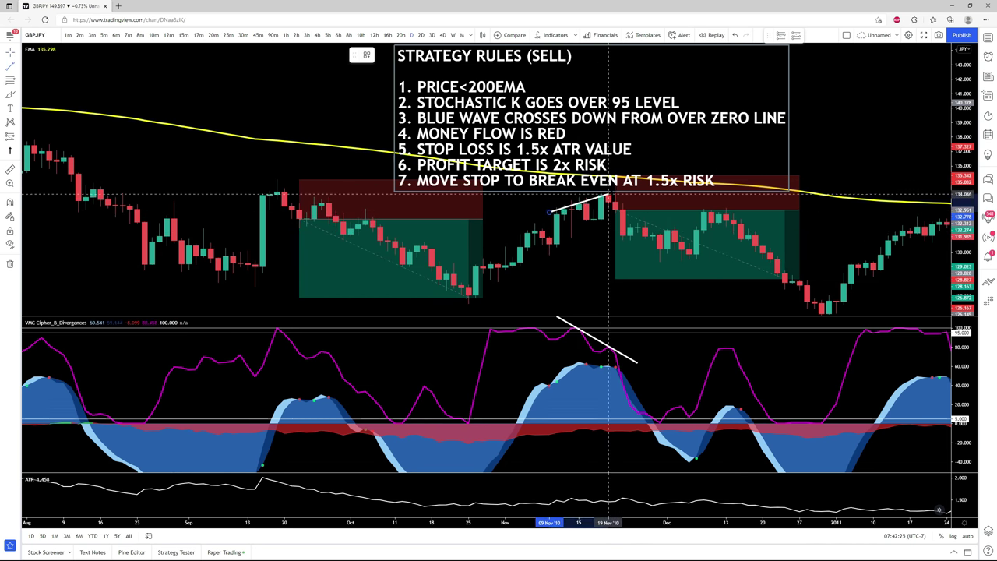
pyautogui.click(615, 189)
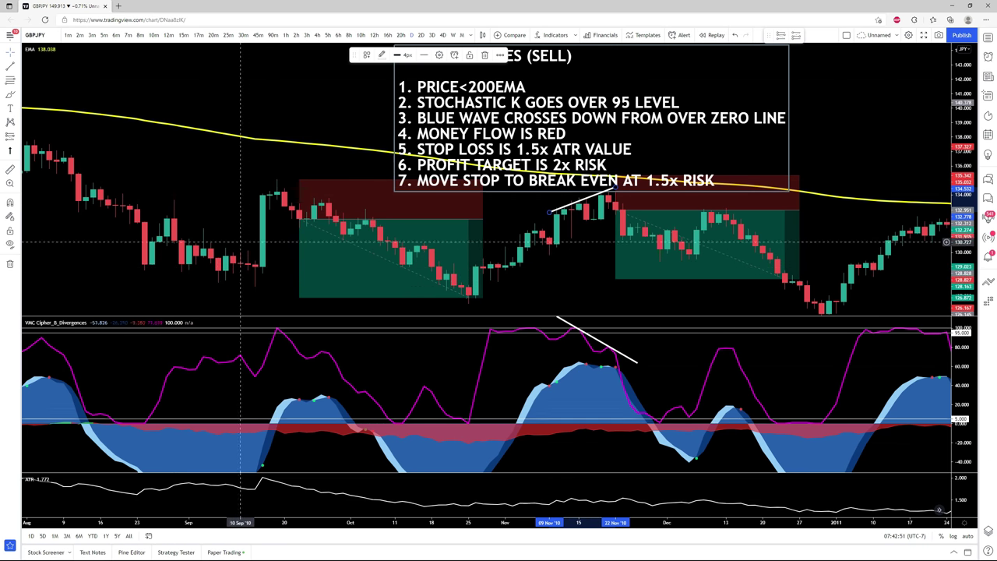
# Adjust the September 2010 short trade's target and lower its stop to the entry level
pyautogui.click(274, 280)
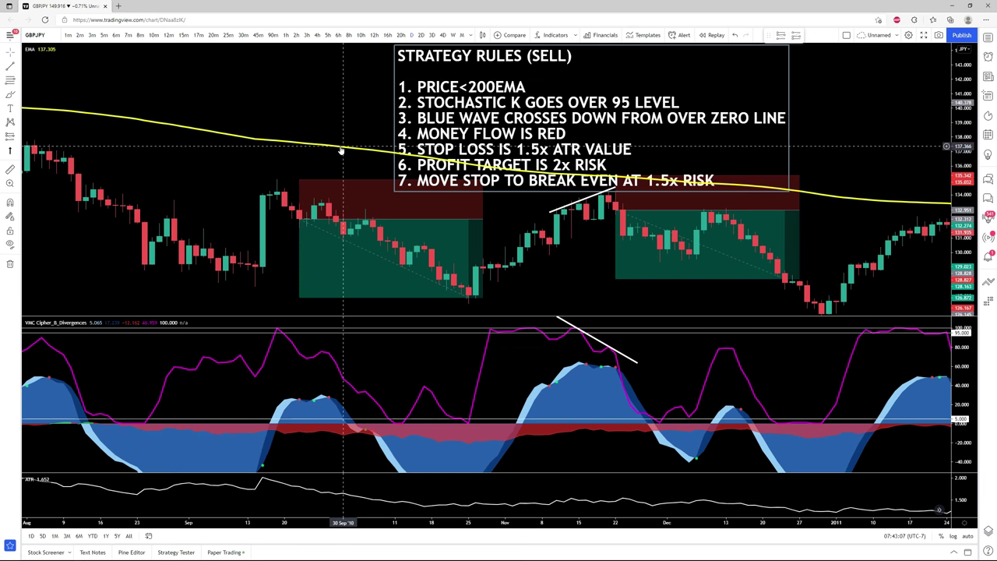
pyautogui.click(330, 193)
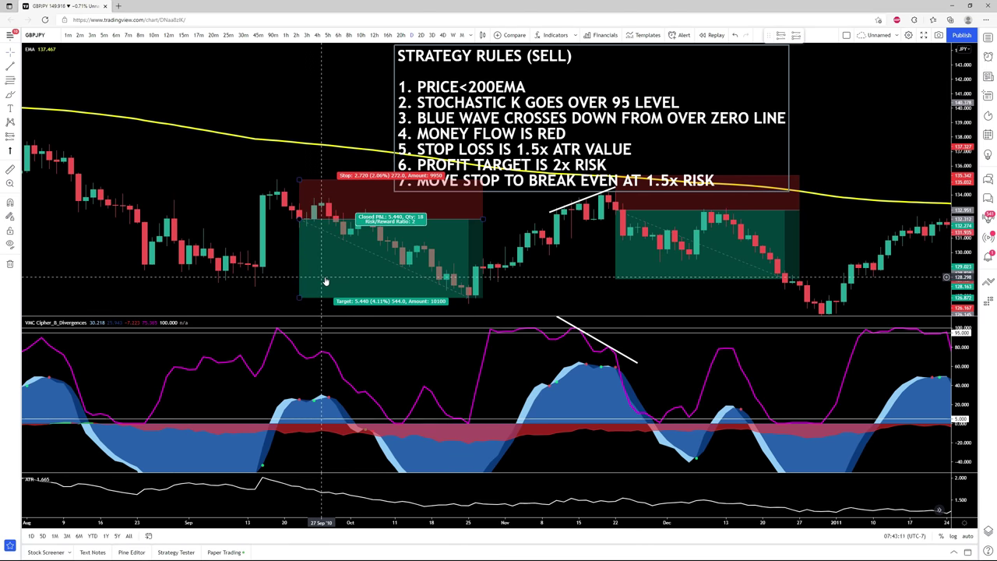
pyautogui.moveTo(299, 297); pyautogui.dragTo(283, 277)
pyautogui.moveTo(299, 179); pyautogui.dragTo(299, 299)
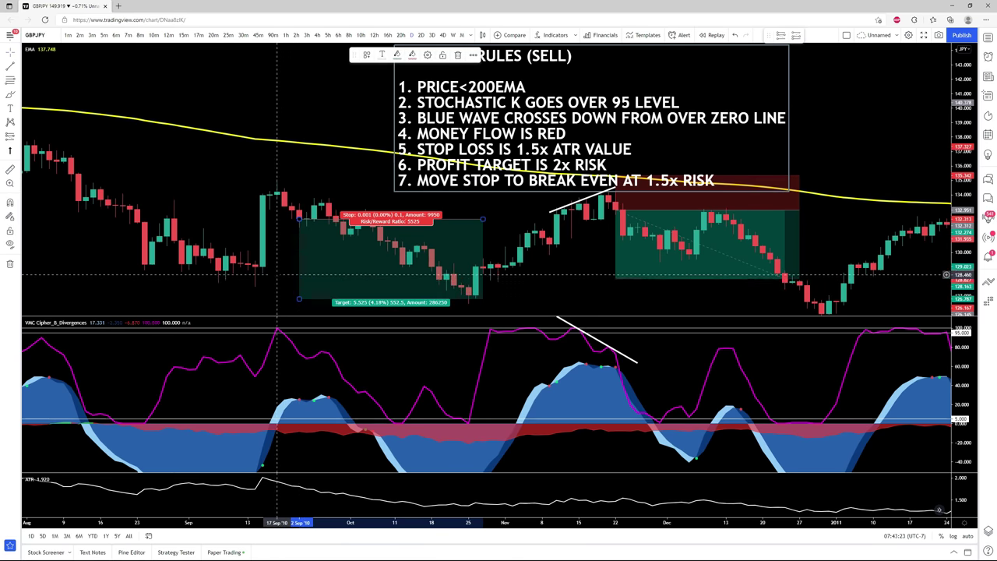
# Scroll the chart forward through the 2015 and later trades toward the backtest results
pyautogui.click(276, 240)
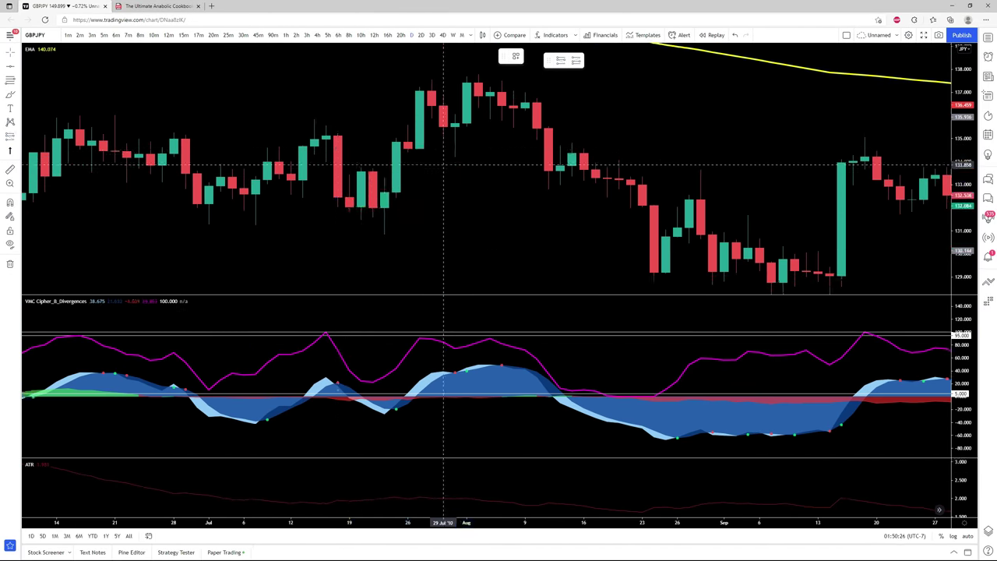
pyautogui.moveTo(443, 166); pyautogui.dragTo(620, 228)
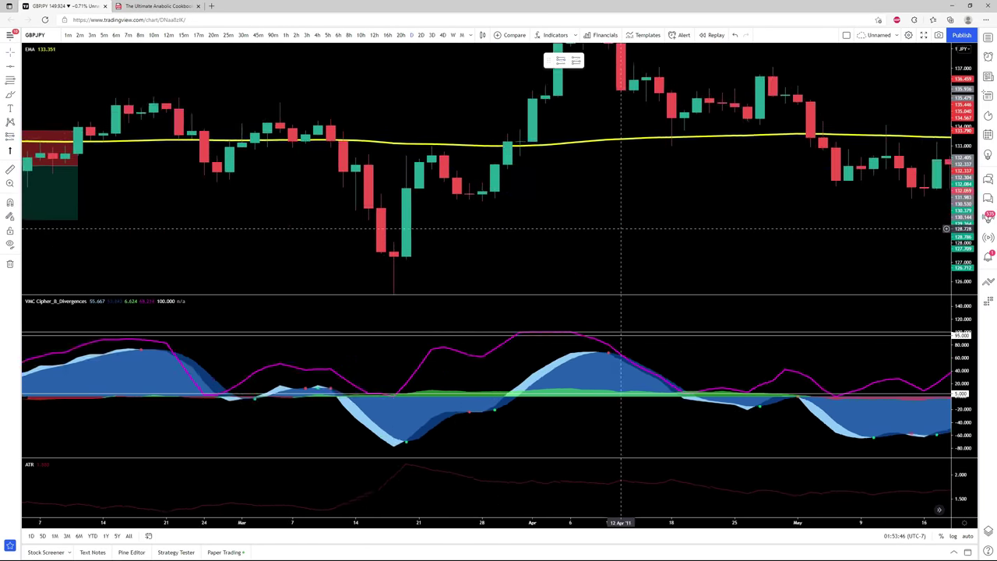
pyautogui.moveTo(544, 97); pyautogui.dragTo(243, 217)
pyautogui.moveTo(409, 288); pyautogui.dragTo(301, 202)
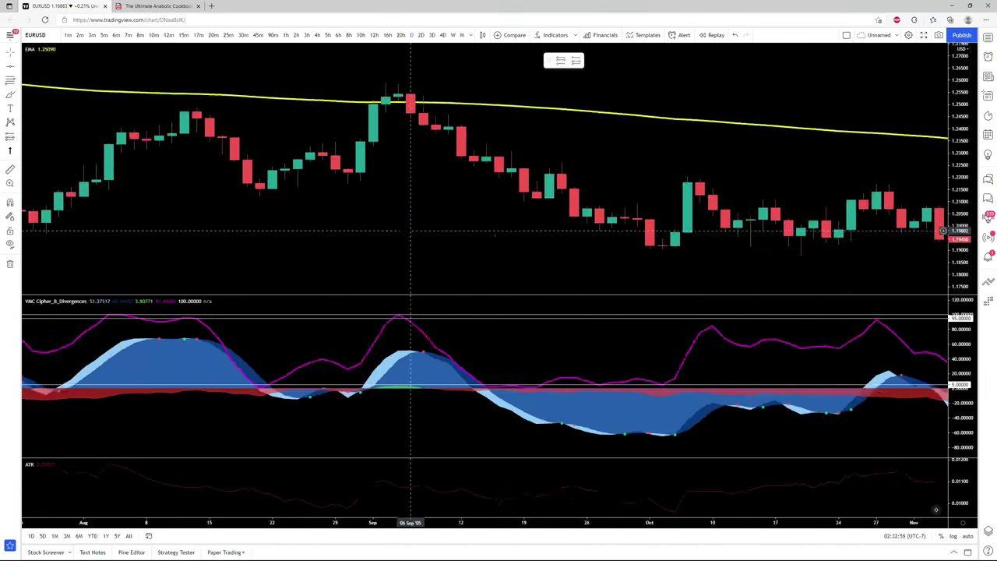
pyautogui.moveTo(408, 101); pyautogui.dragTo(391, 240)
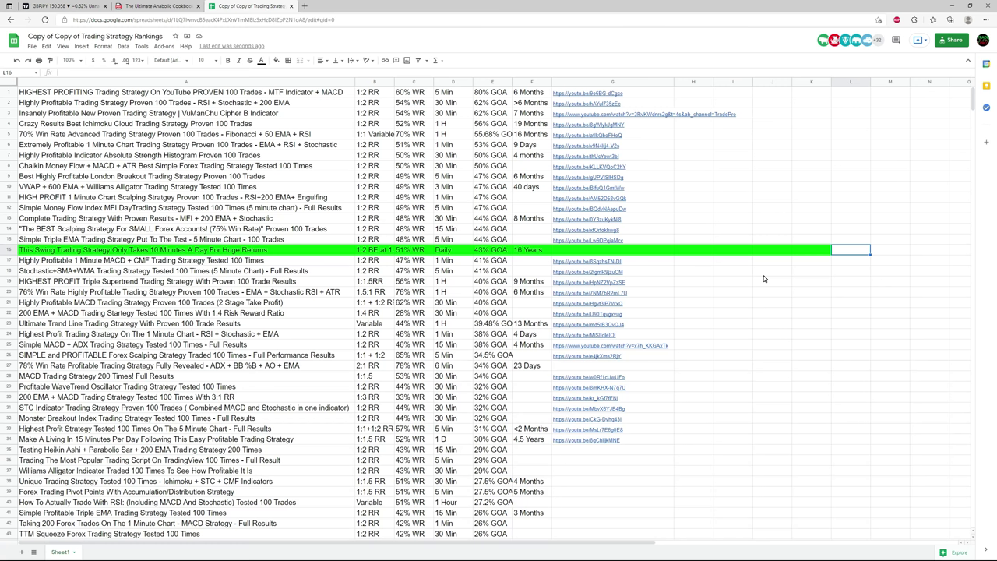
pyautogui.scroll(-12, 764, 278)
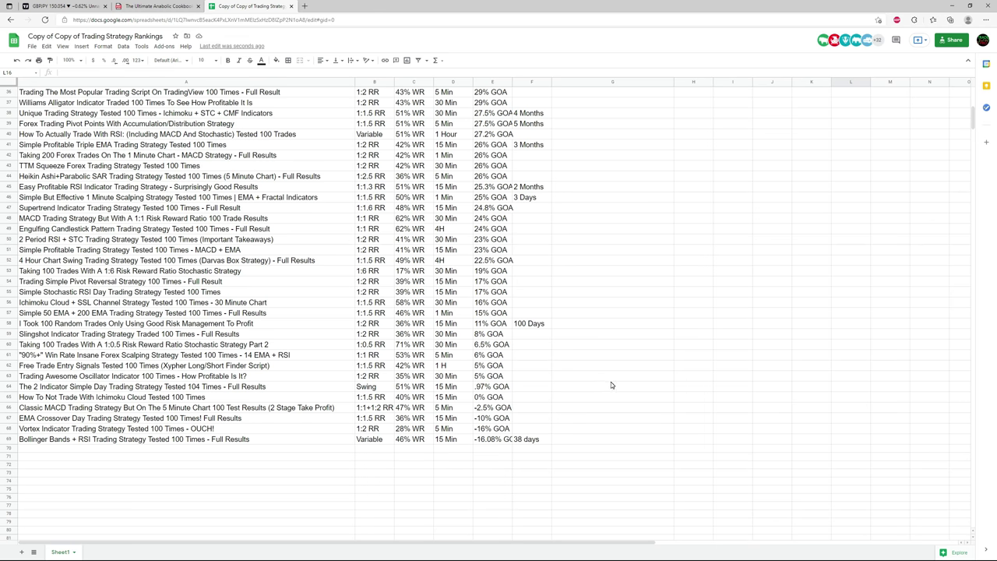
pyautogui.scroll(6, 611, 385)
pyautogui.scroll(6, 610, 389)
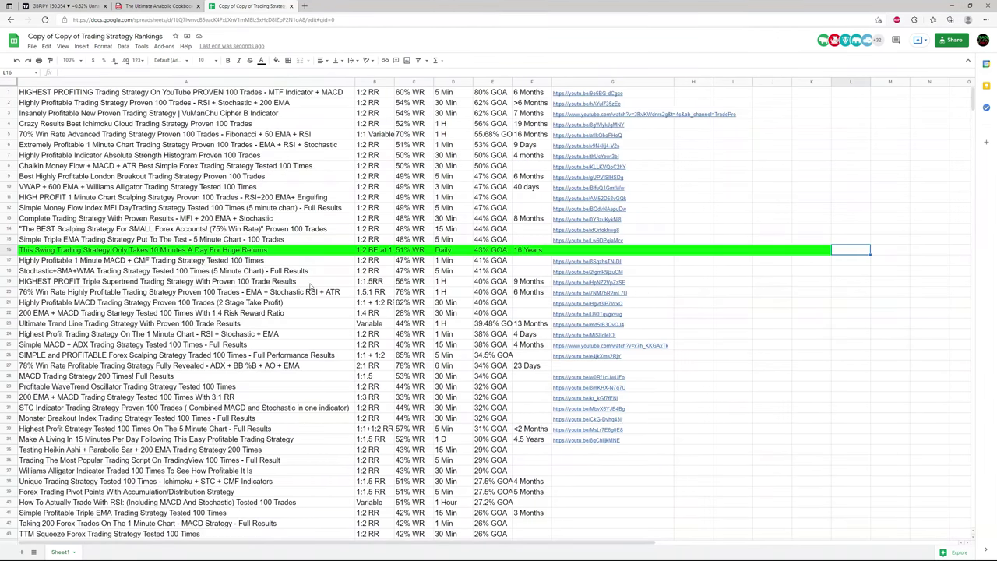